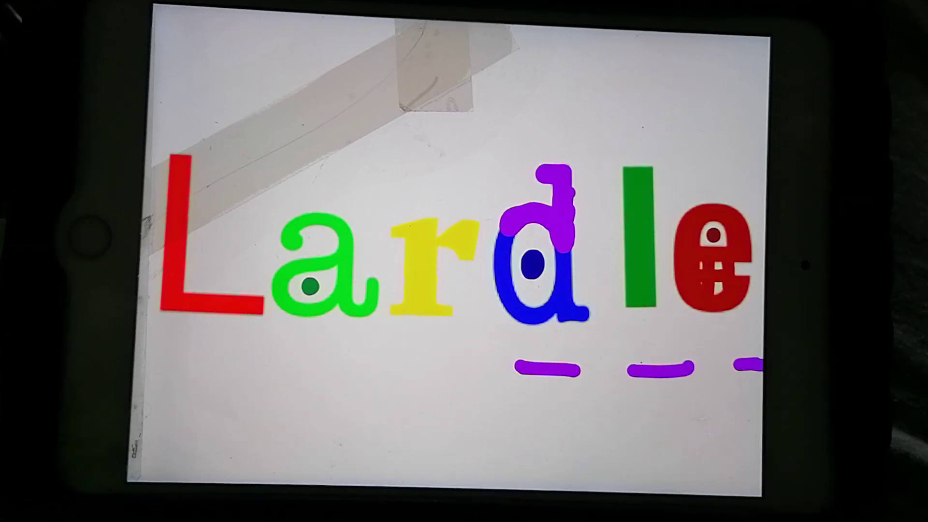
- Remove the blue and purple d from Lardle and advance to the purple tunnel door page
click(542, 247)
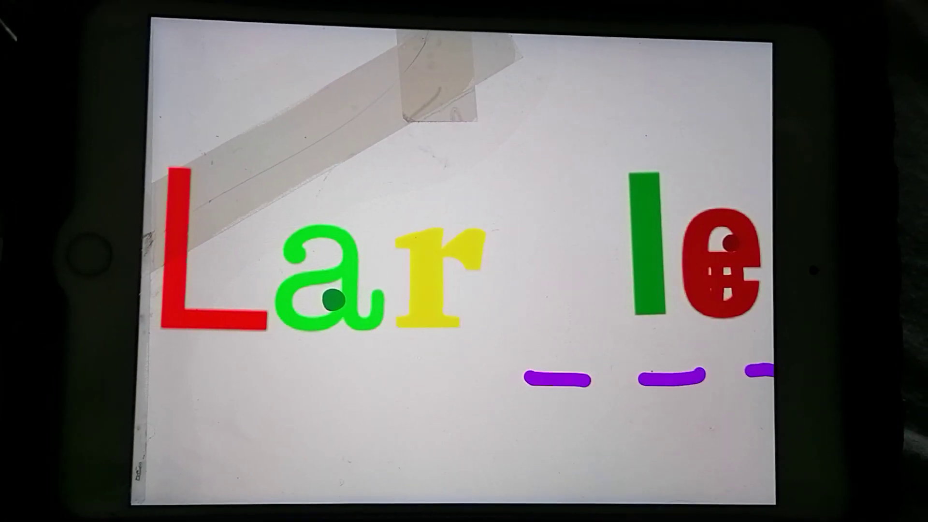
drag(769, 87, 681, 59)
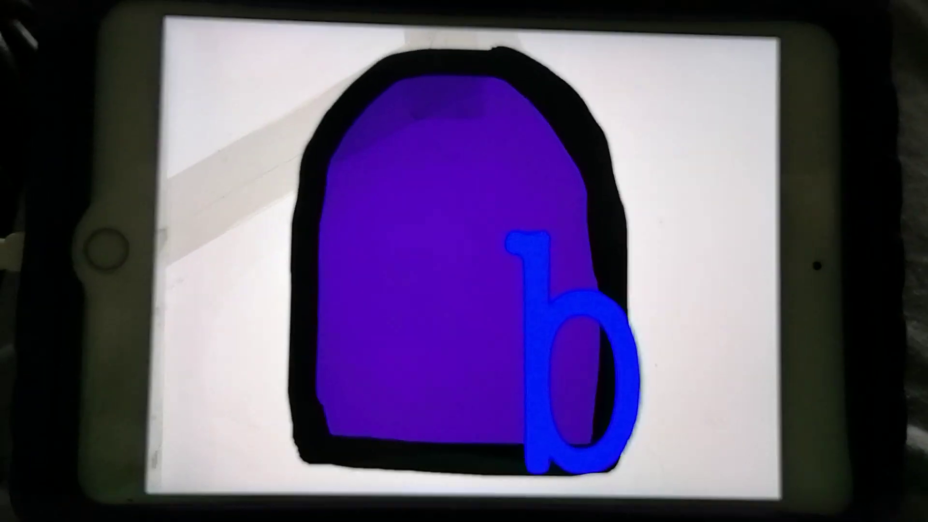
- Advance to the page showing a, r, d and a question mark around the purple door
drag(753, 73, 710, 29)
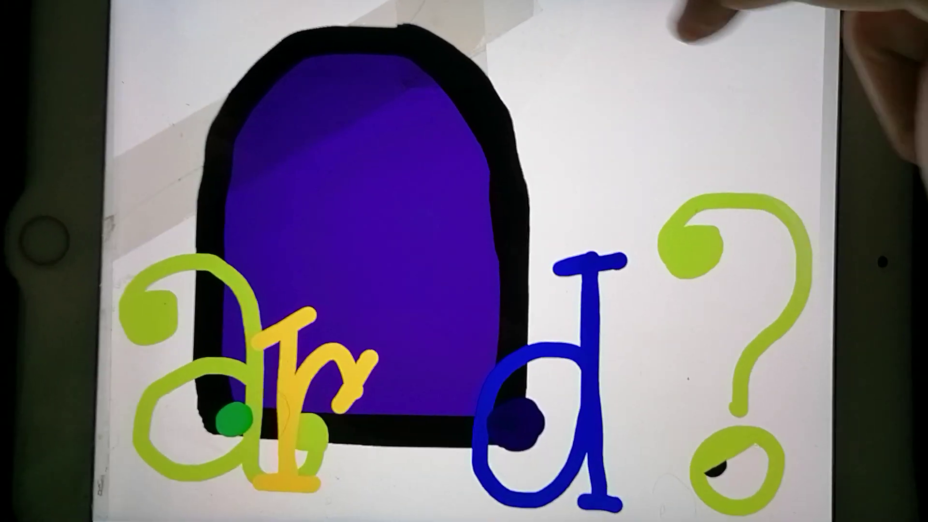
- Recolour the light green question mark after the blue d to dark red
click(779, 276)
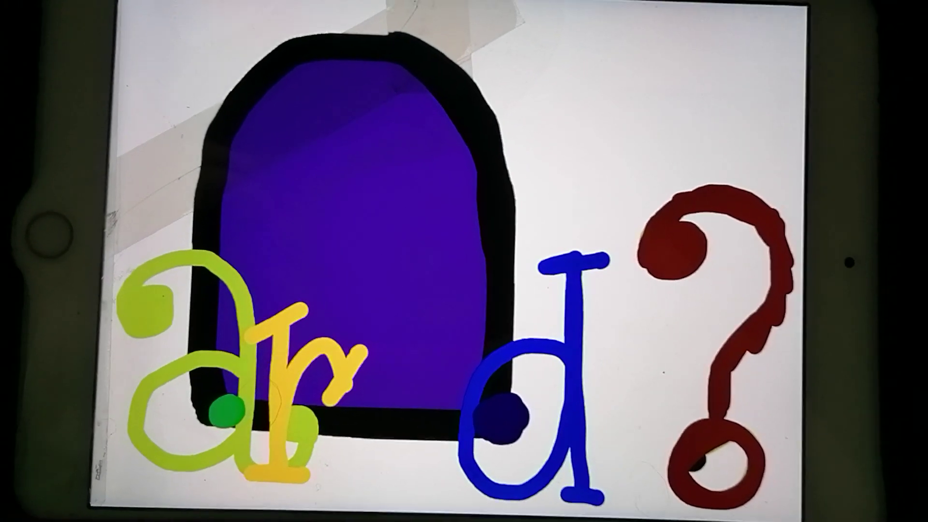